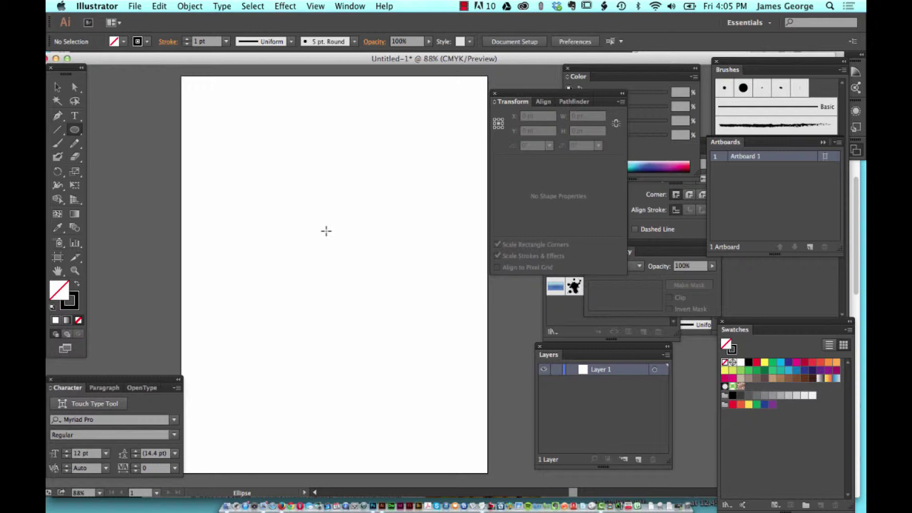
Draw a circle about 427 pt across in the upper half of the artboard
drag(326, 231, 428, 312)
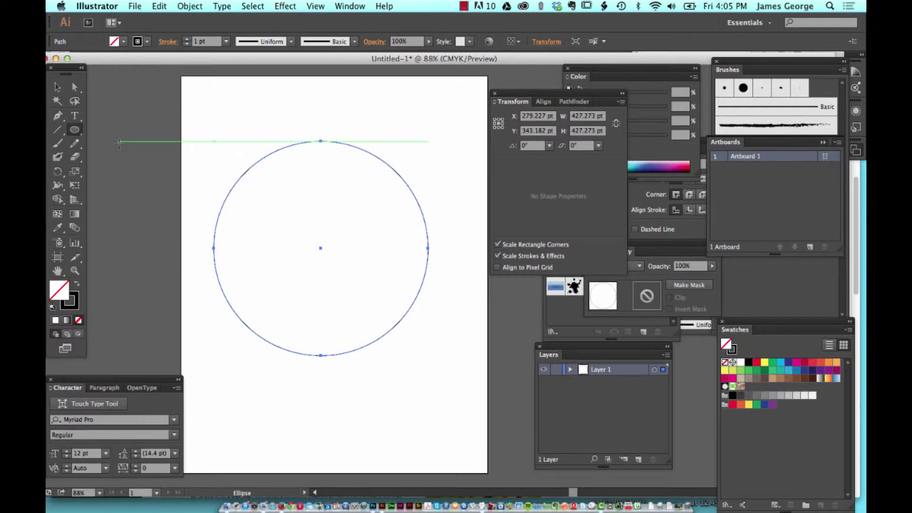
click(75, 116)
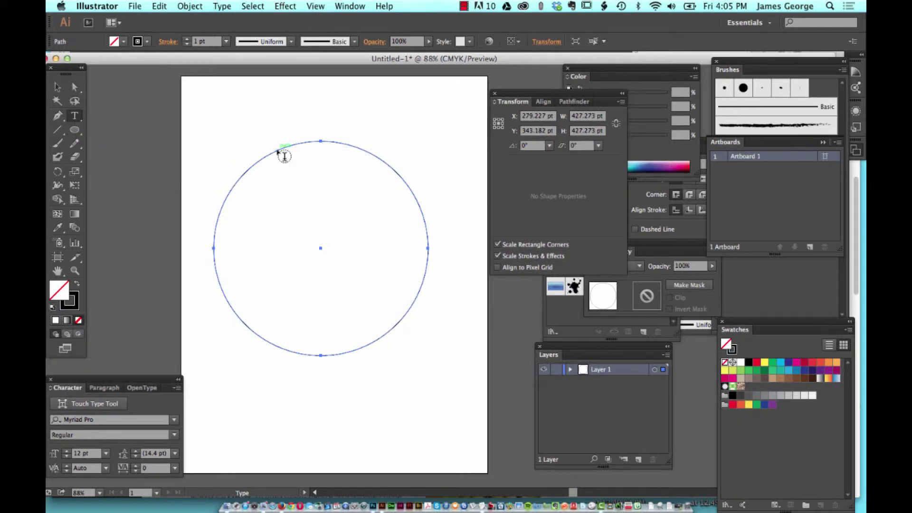
Start Type on a Path text at the circle's upper-left edge
click(76, 117)
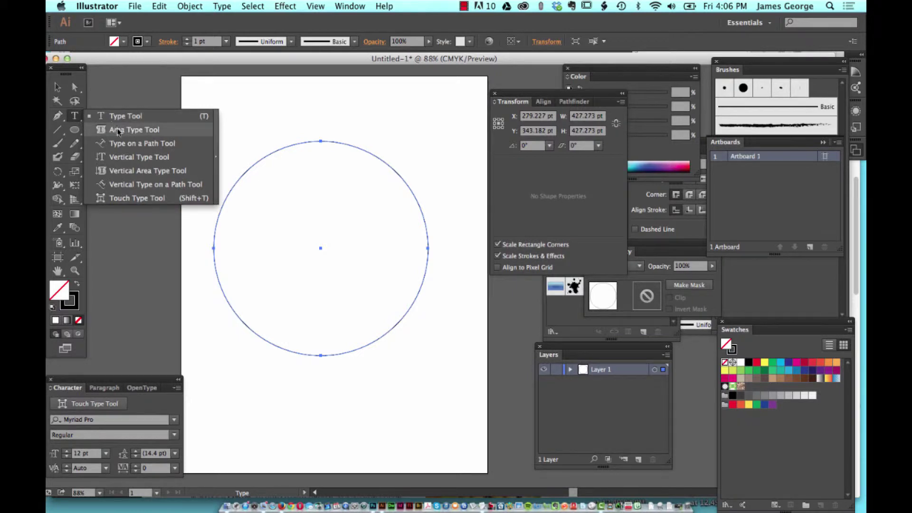
click(127, 143)
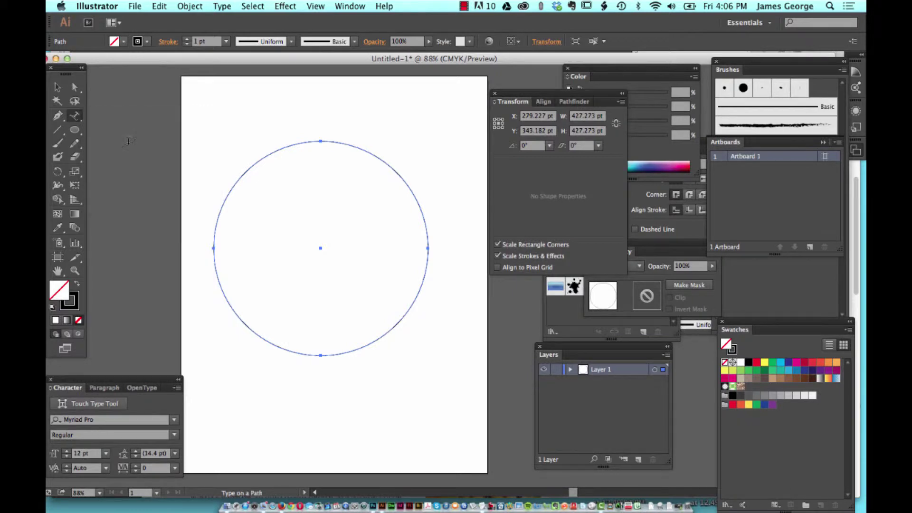
click(276, 149)
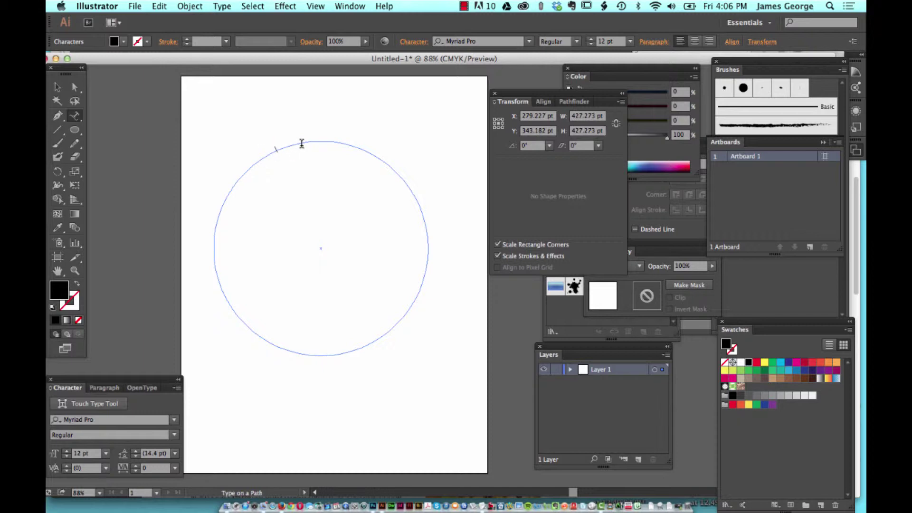
Type 'Creative Beacon' along the circle and select the whole phrase
text(Creative)
text( Bacon)
key(super+a)
click(275, 148)
triple_click(277, 143)
click(277, 143)
triple_click(277, 142)
key(Escape)
Enlarge the Creative Beacon text from 12 pt to 52 pt Myriad Pro
key(shift)
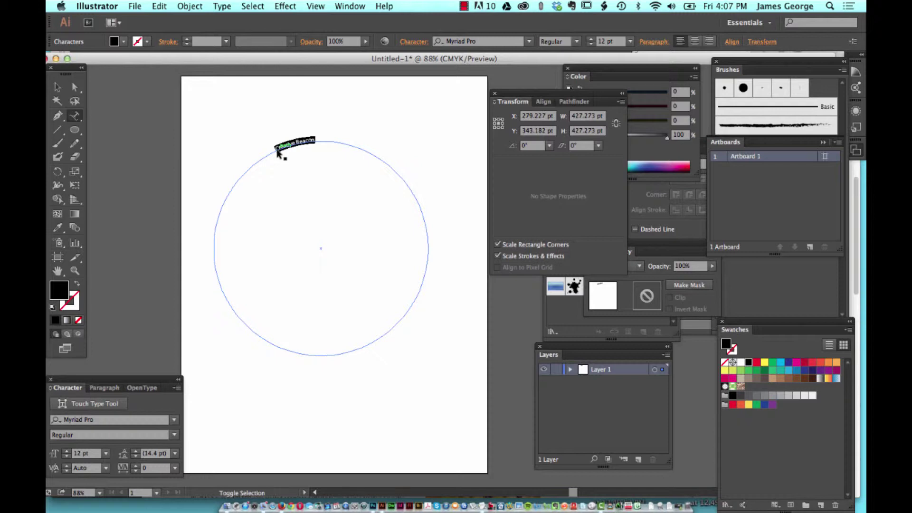
key(super+shift+period)
key(super+shift+period)
key(super+shift+period)
key(super+shift+period)
key(super+shift+period)
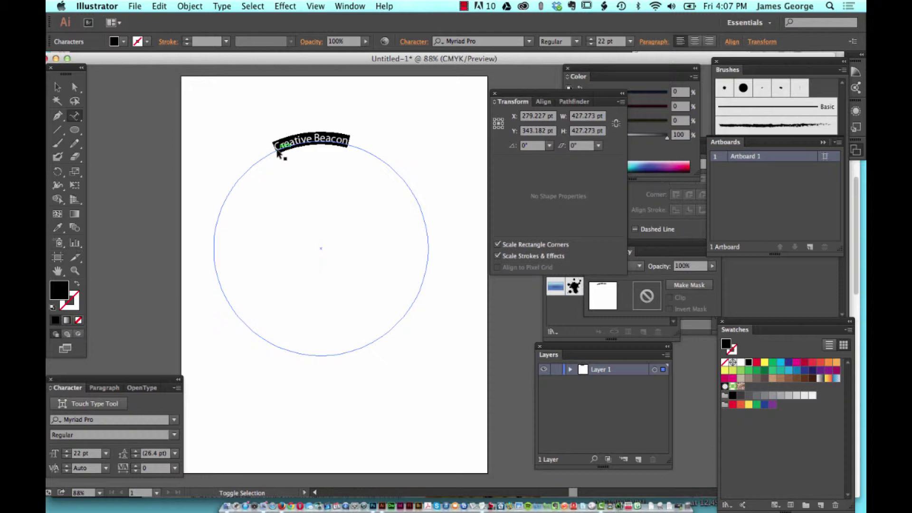
key(super+alt+shift+period)
key(super+alt+shift+period)
key(super+alt+shift+comma)
key(super+alt+shift+comma)
key(super+alt+shift+period)
key(super+alt+shift+period)
key(super+alt+shift+period)
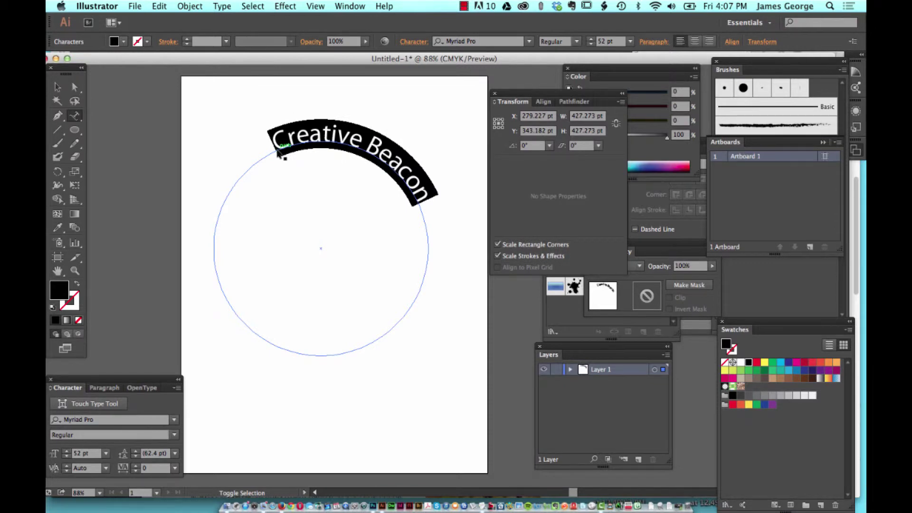
Copy the phrase, then append a bullet and a second 'Creative Beacon'
click(422, 204)
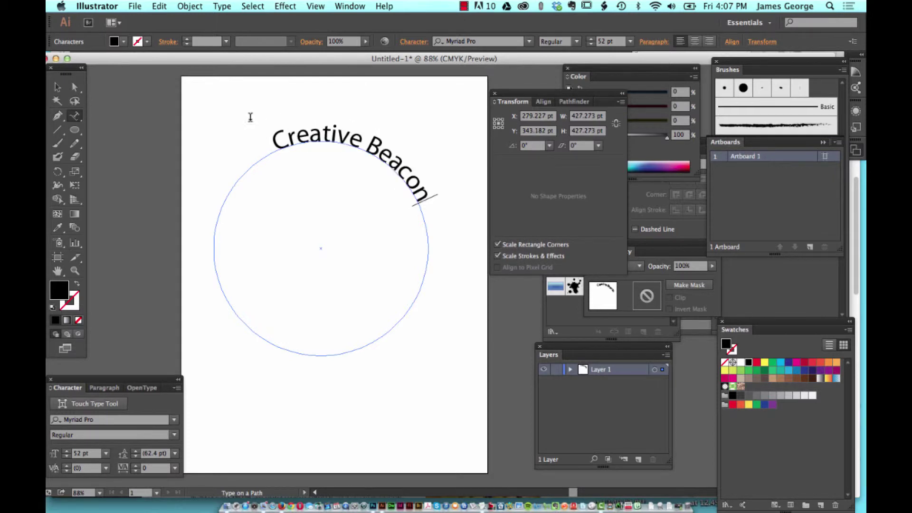
key(super+a)
key(cmd+c)
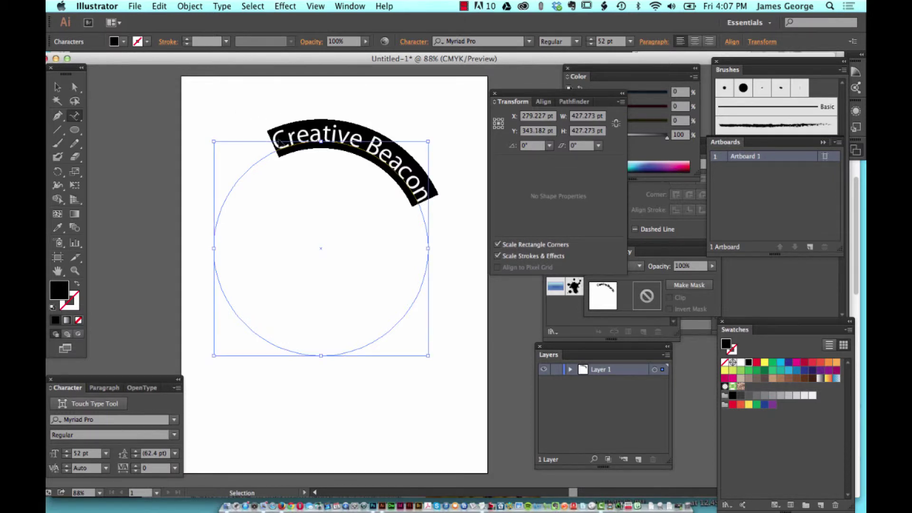
click(430, 200)
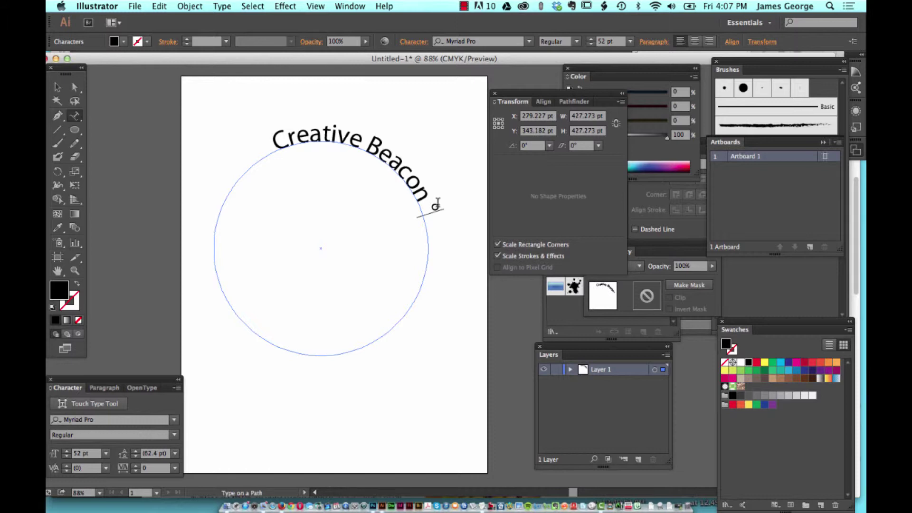
text(•)
key(cmd+v)
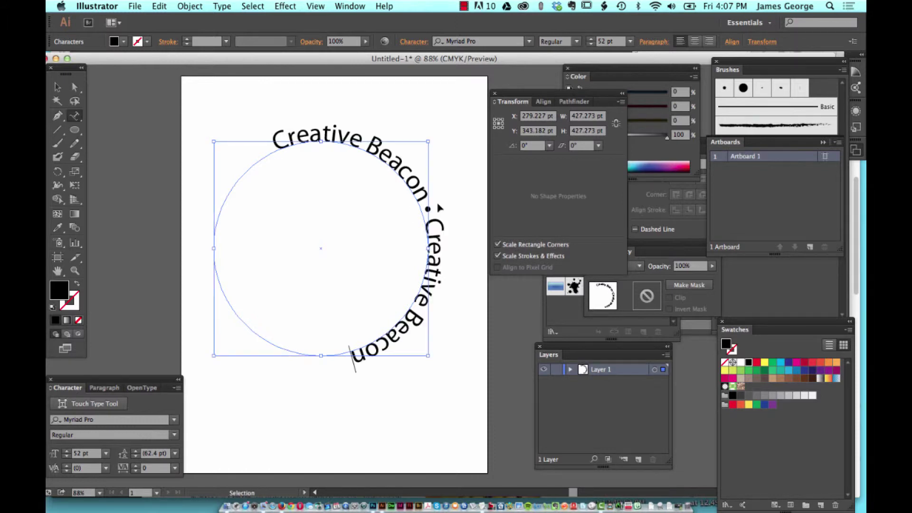
key(Escape)
Add another bullet separator and paste a third 'Creative Beacon'
key(space)
text(•)
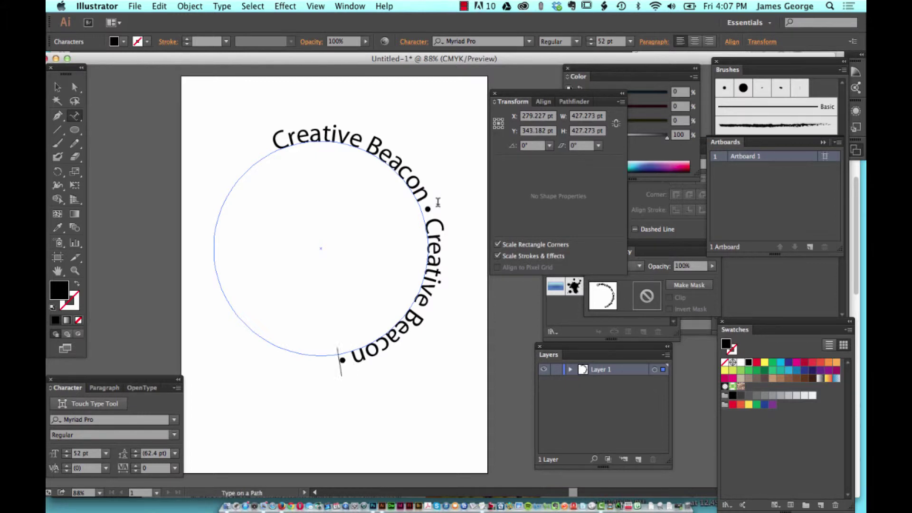
key(Escape)
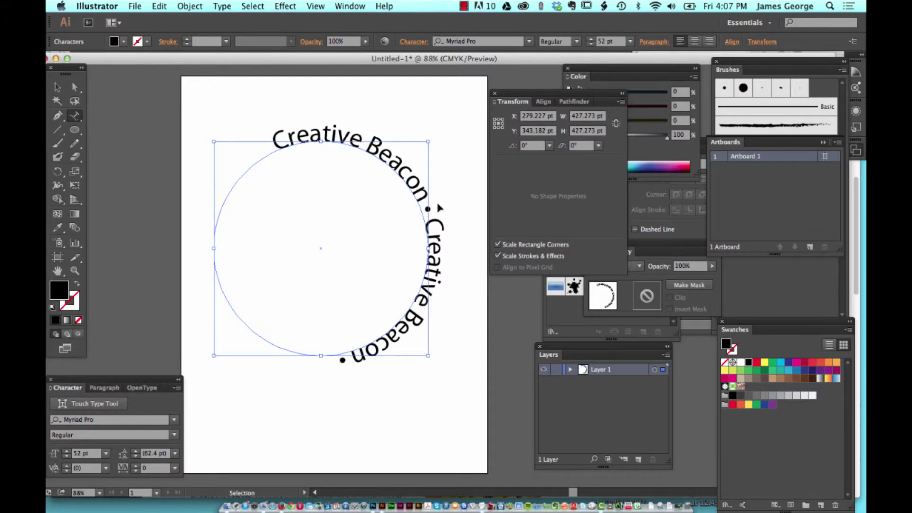
key(super+v)
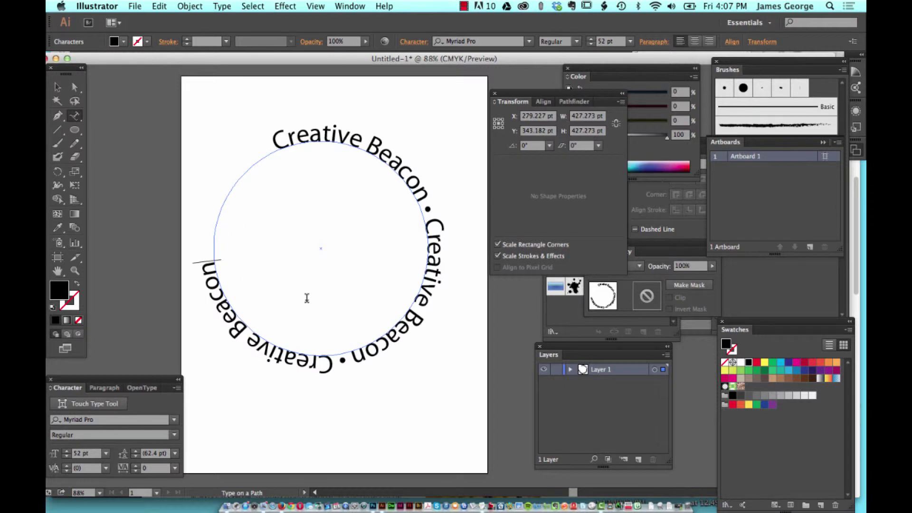
Slide the path text's start bracket around the circle until the text begins at the top
click(55, 87)
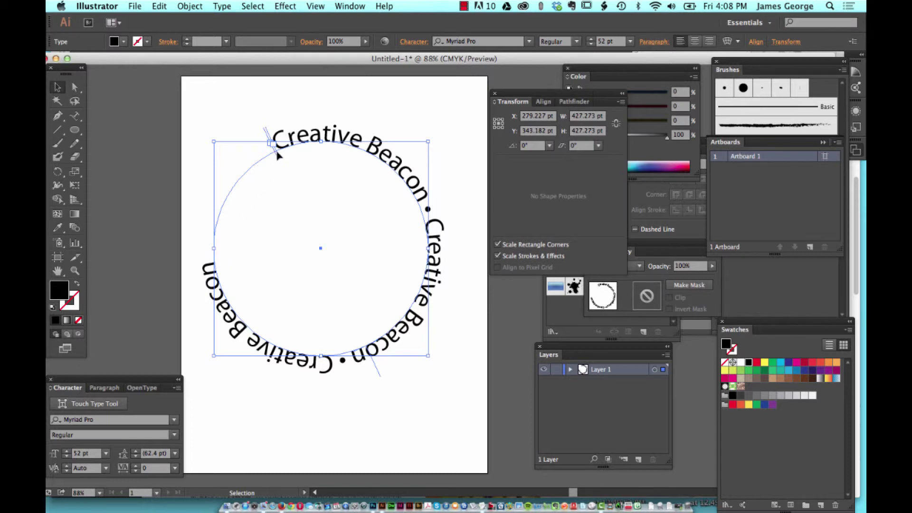
drag(280, 156, 379, 178)
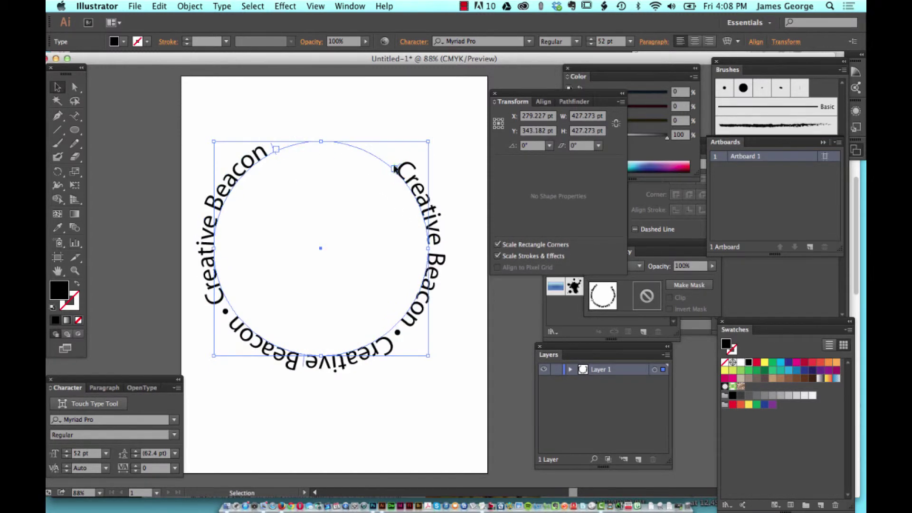
drag(403, 173, 413, 192)
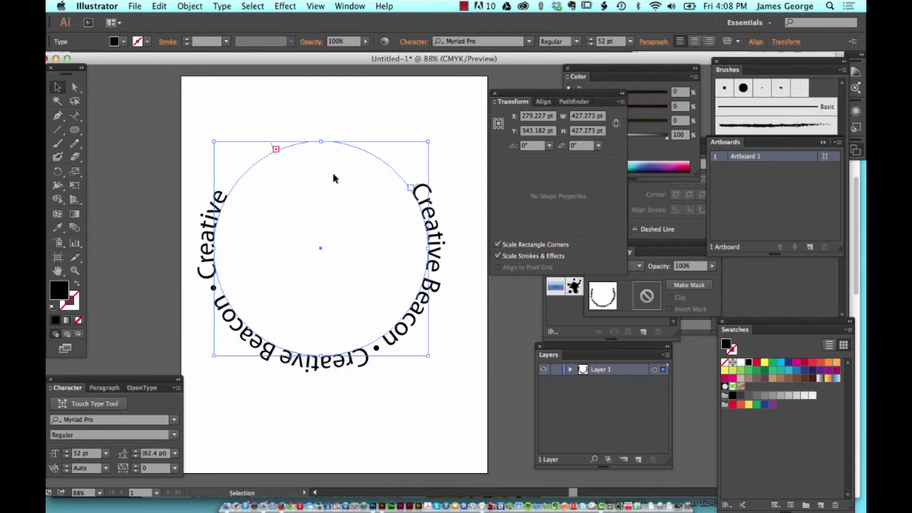
drag(274, 149, 312, 144)
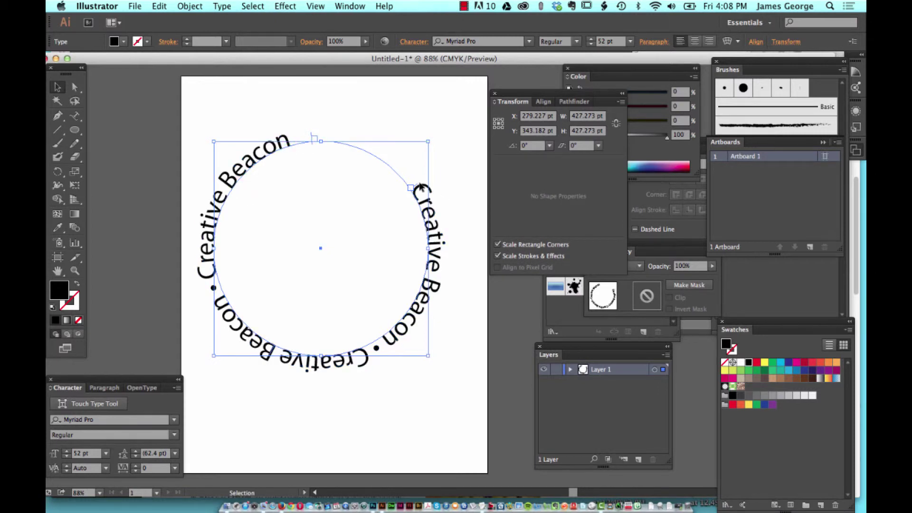
drag(417, 190, 398, 150)
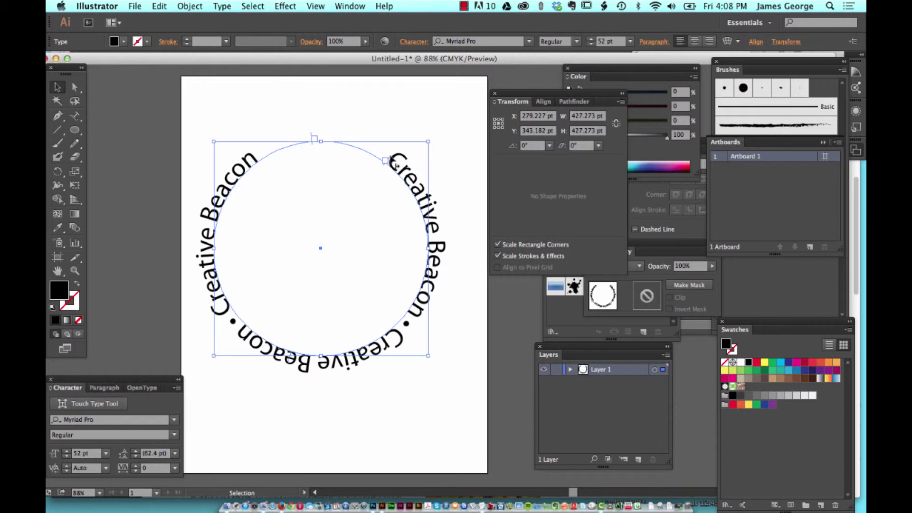
drag(390, 160, 315, 131)
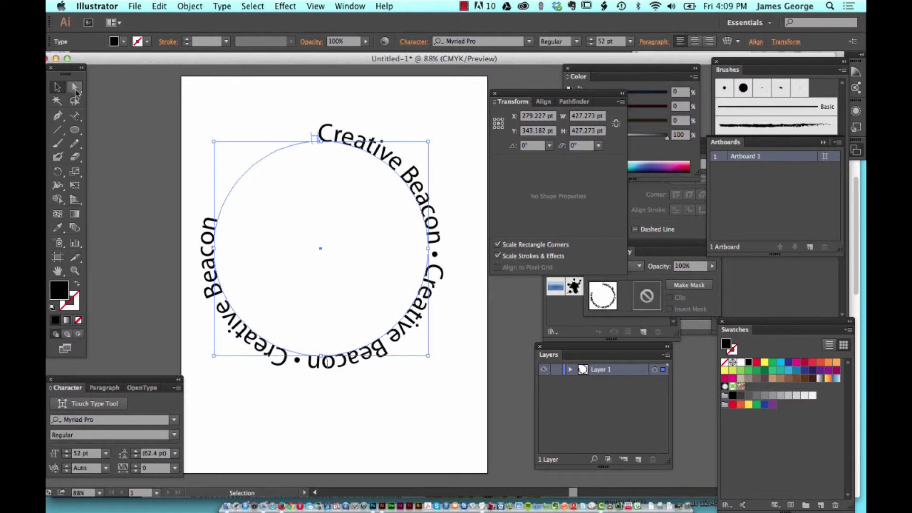
Drag the centre bracket across the path to flip the text inside, then reposition its start bracket
click(75, 89)
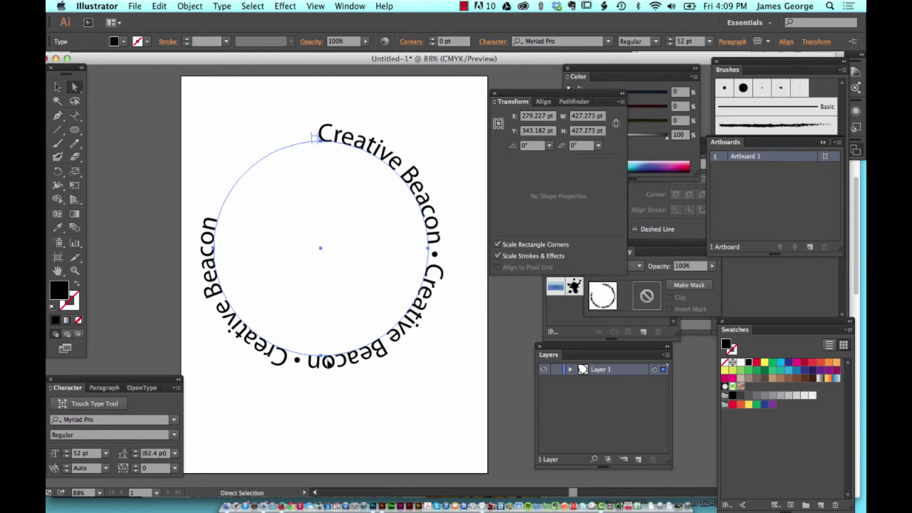
drag(328, 363, 334, 350)
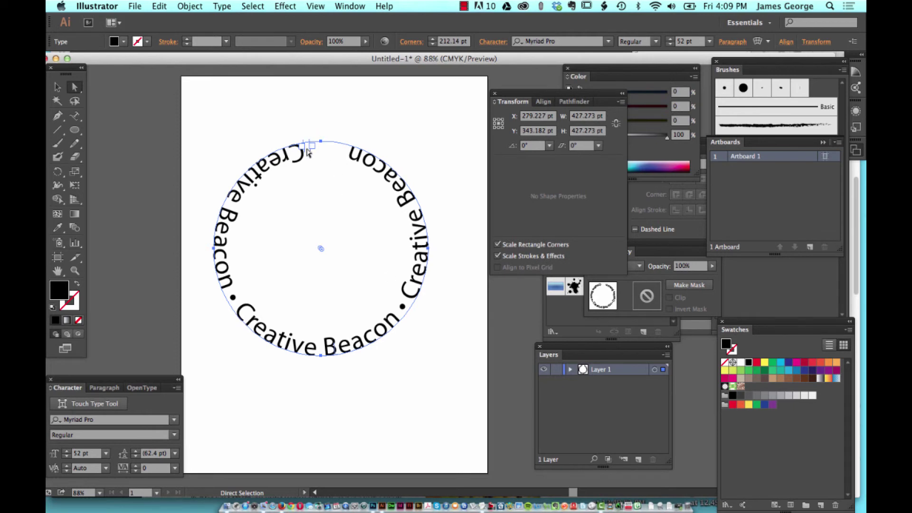
drag(312, 155, 346, 153)
drag(305, 153, 299, 154)
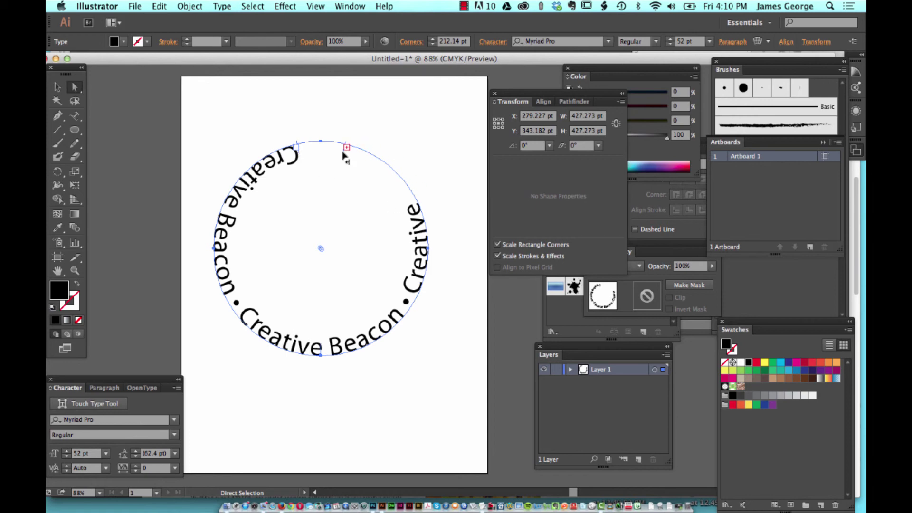
drag(345, 157, 335, 156)
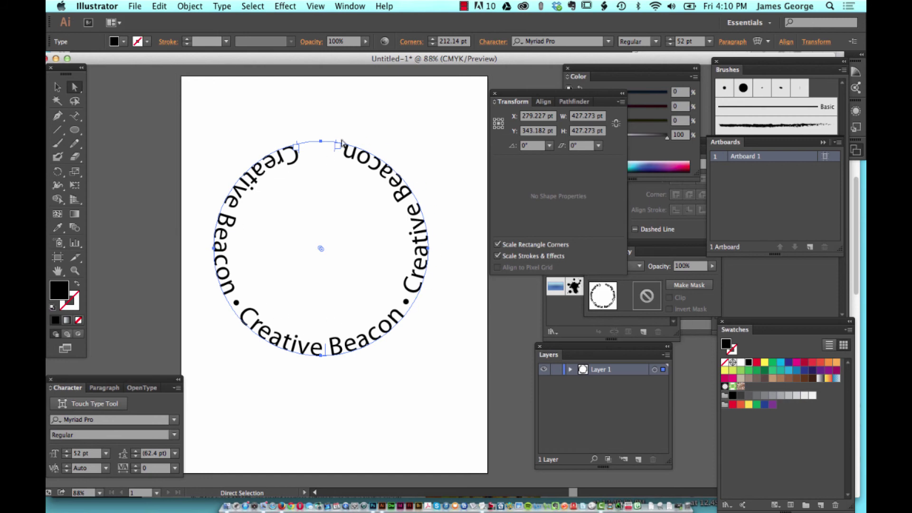